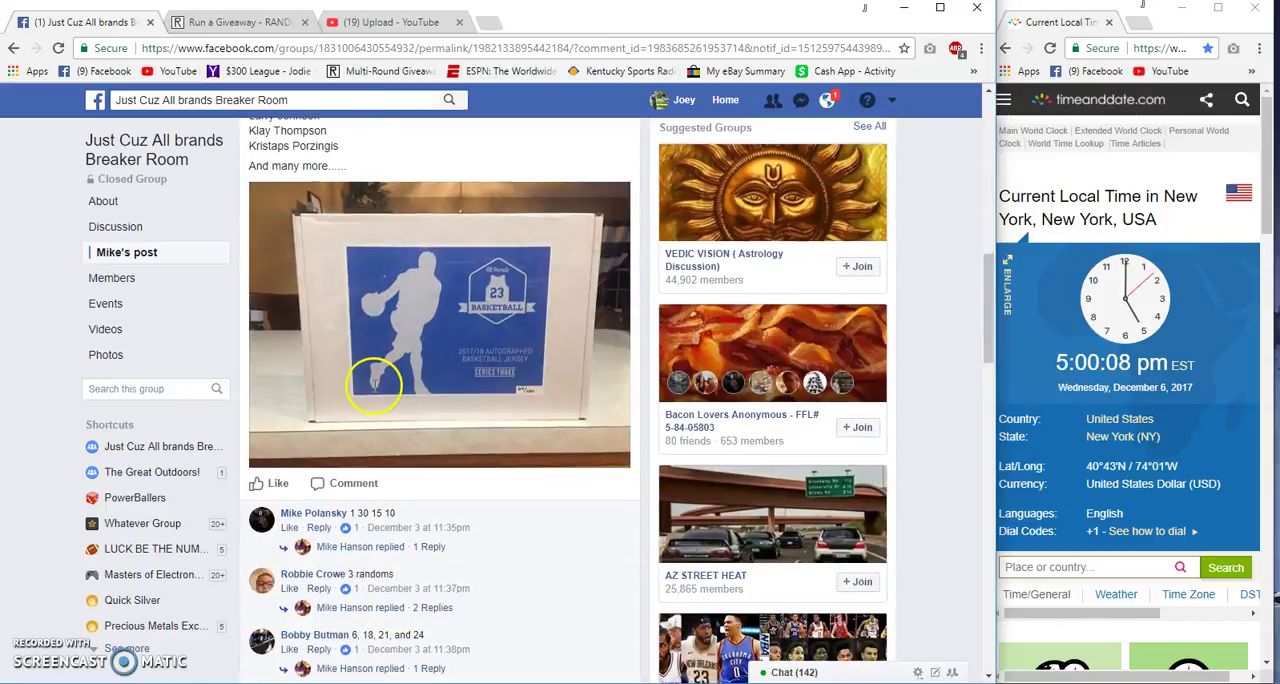
pyautogui.scroll(-10, 363, 332)
pyautogui.scroll(-8, 370, 380)
pyautogui.scroll(-3, 380, 392)
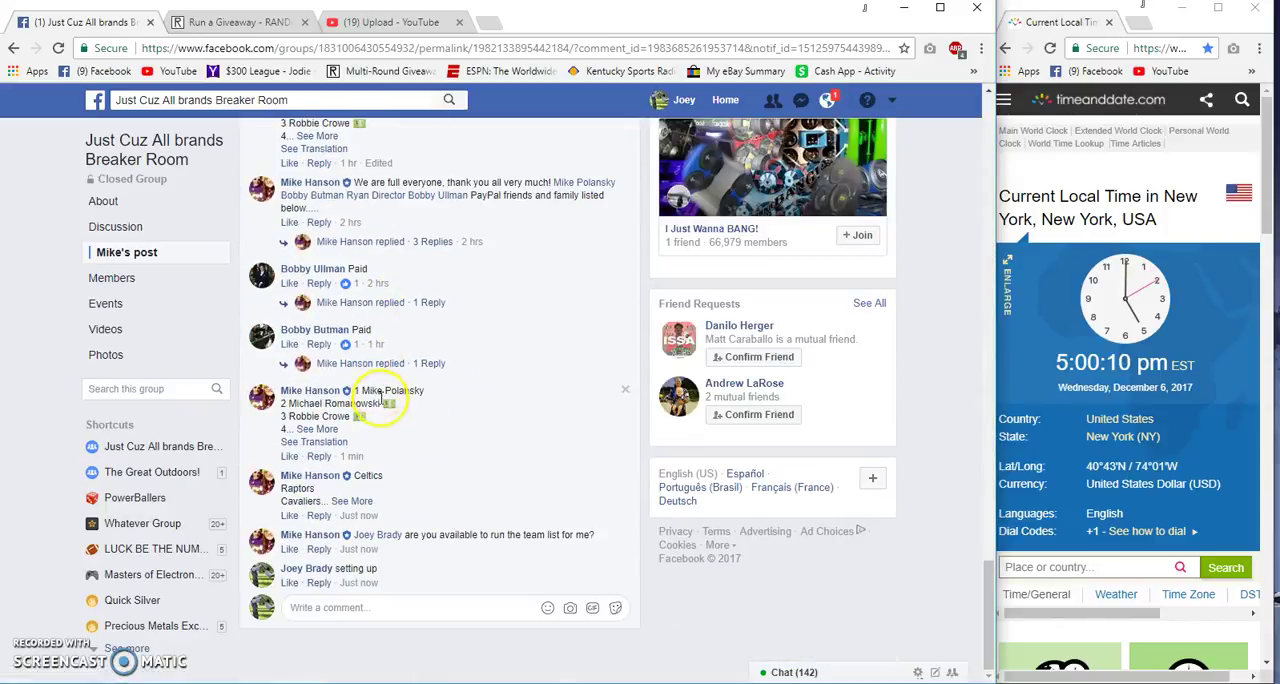
# Copy the 30-team list from the group comment and post a 'Live' comment.
pyautogui.click(352, 500)
pyautogui.doubleClick(368, 475)
pyautogui.moveTo(463, 500); pyautogui.dragTo(463, 503)
pyautogui.rightClick(322, 420)
pyautogui.click(345, 436)
pyautogui.click(435, 607)
pyautogui.press('Return')
pyautogui.write('Live')
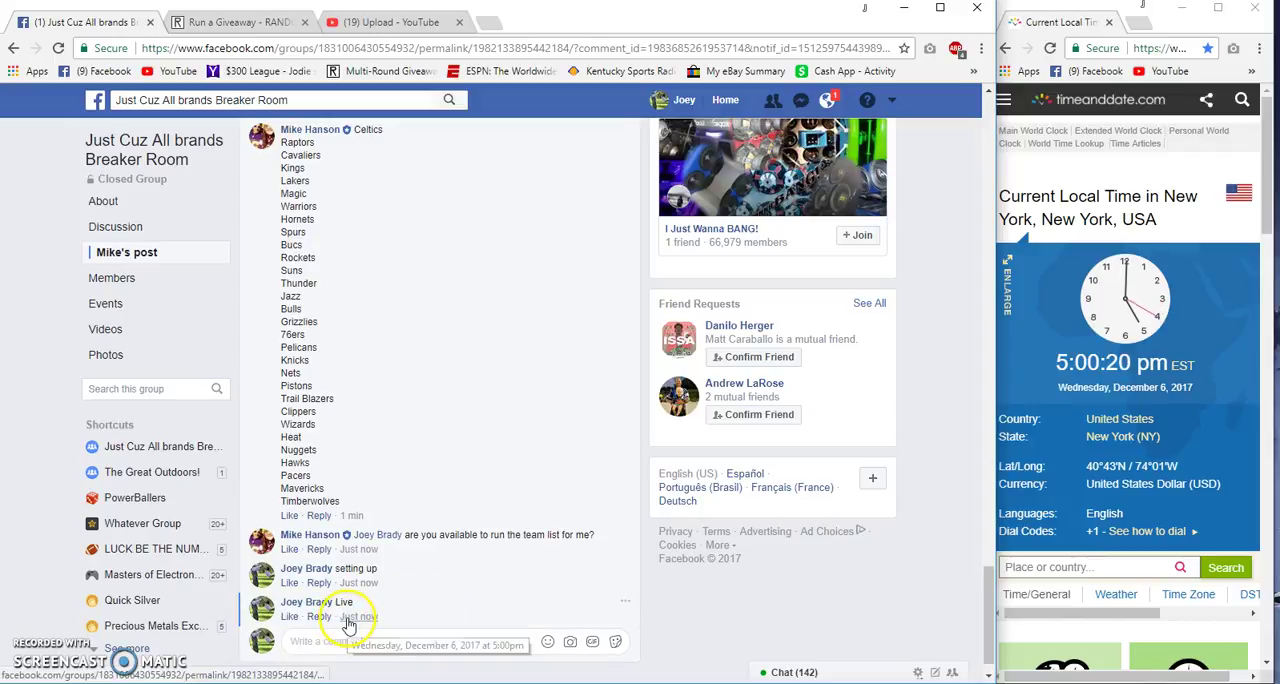
# Paste the teams as RANDOM.org giveaway entries, roll dice for 5 rounds, and begin the giveaway.
pyautogui.click(250, 22)
pyautogui.rightClick(145, 368)
pyautogui.click(196, 468)
pyautogui.click(909, 285)
pyautogui.click(895, 330)
pyautogui.click(693, 301)
pyautogui.click(142, 605)
pyautogui.click(658, 302)
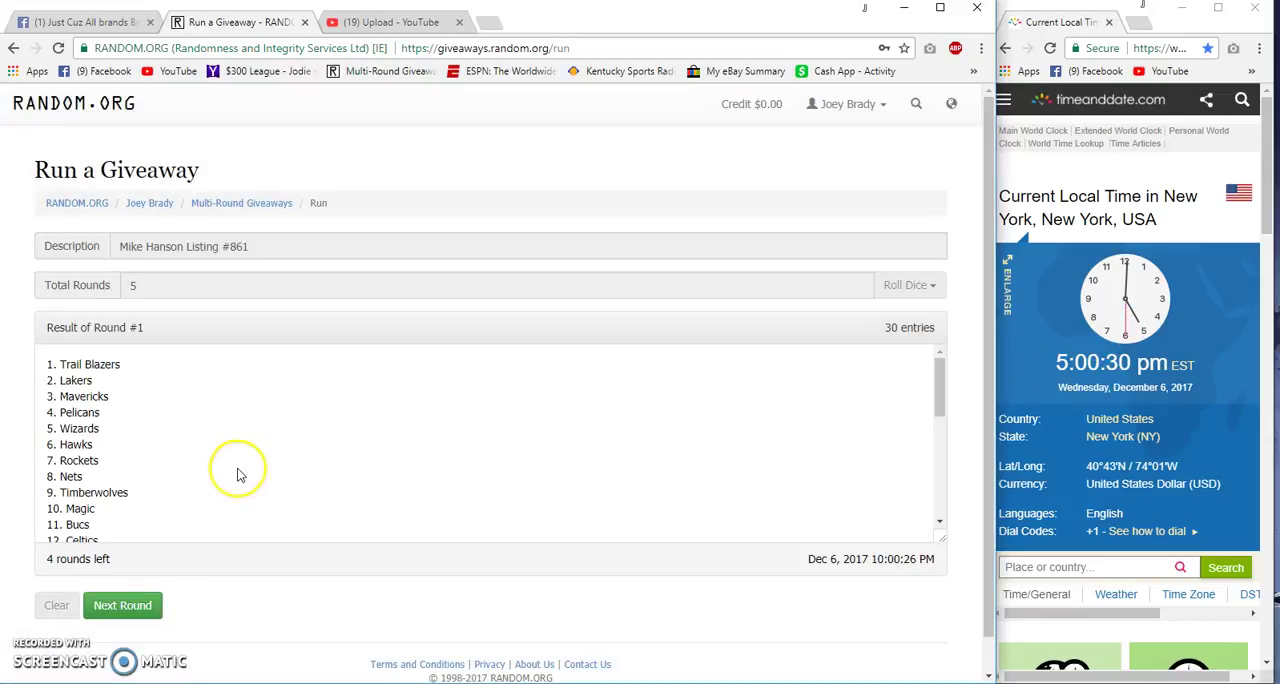
pyautogui.scroll(-5, 238, 474)
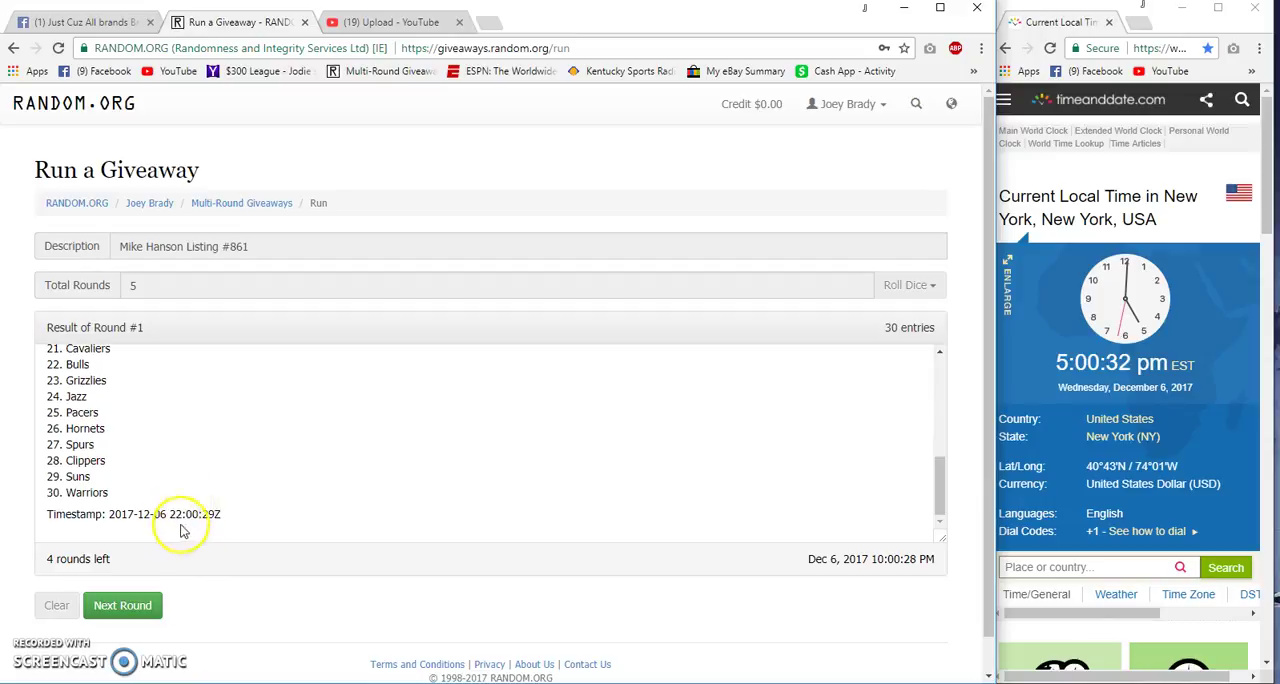
# Run the RANDOM.org giveaway through all five rounds to the final round.
pyautogui.moveTo(170, 514); pyautogui.dragTo(222, 514)
pyautogui.click(122, 605)
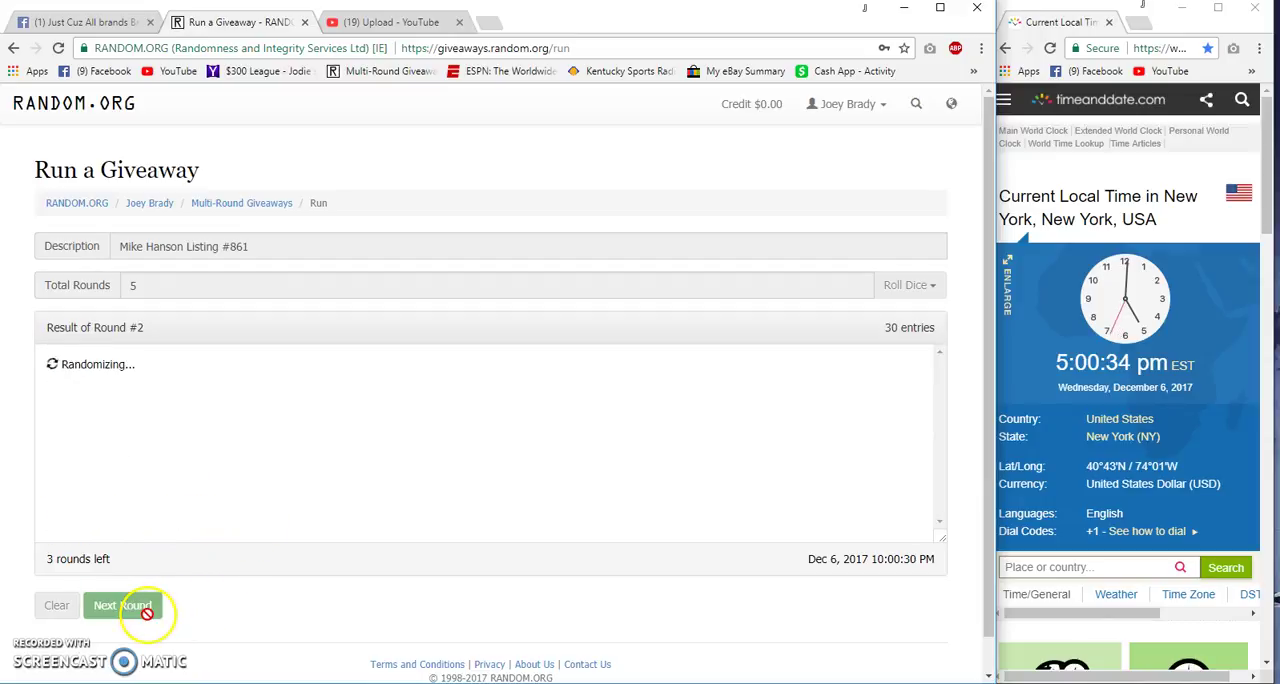
pyautogui.click(147, 612)
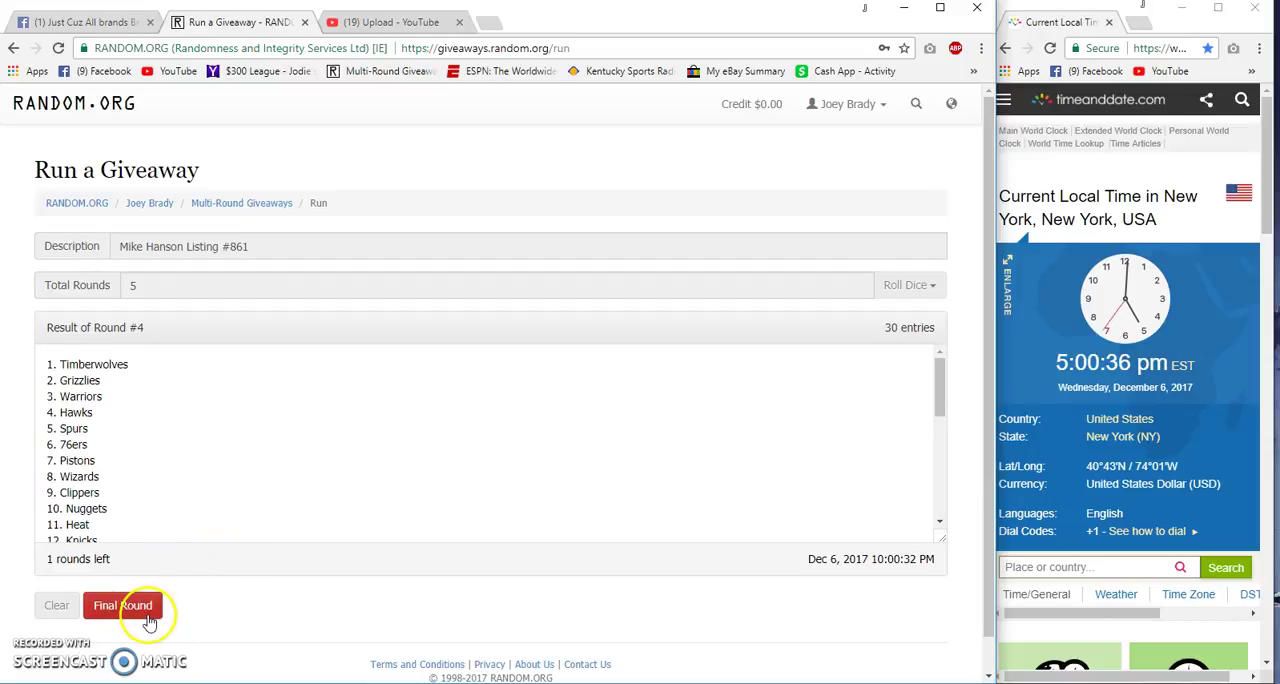
pyautogui.click(147, 612)
pyautogui.scroll(-5, 137, 485)
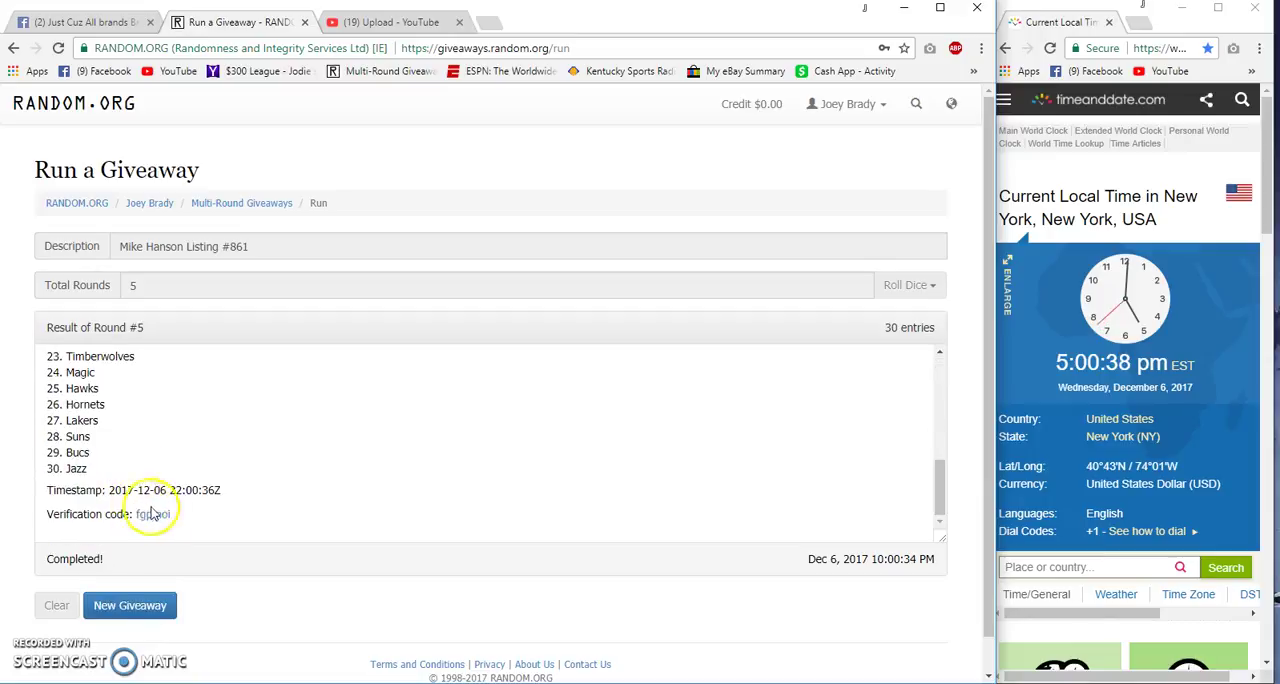
# Open the result's verification page, copy its URL, and return to Facebook.
pyautogui.click(152, 514)
pyautogui.click(500, 48)
pyautogui.rightClick(600, 48)
pyautogui.click(633, 105)
pyautogui.click(80, 22)
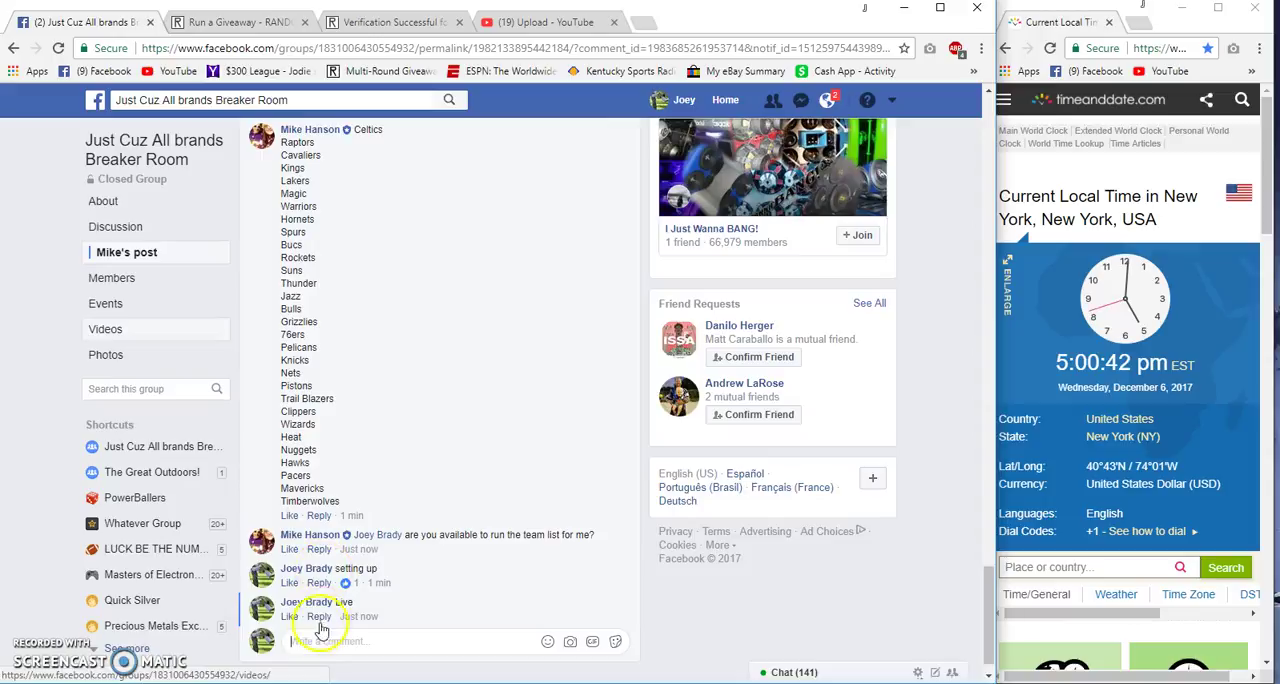
pyautogui.scroll(-1, 322, 628)
# Post the RANDOM.org verification link as a comment.
pyautogui.click(303, 607)
pyautogui.rightClick(307, 607)
pyautogui.click(370, 500)
pyautogui.press('Return')
# Post the final numbered team list, Grizzlies to Jazz, followed by a 'Done' comment.
pyautogui.click(390, 22)
pyautogui.scroll(-5, 430, 290)
pyautogui.scroll(1, 430, 220)
pyautogui.moveTo(438, 170); pyautogui.dragTo(556, 618)
pyautogui.rightClick(462, 558)
pyautogui.click(492, 568)
pyautogui.click(80, 22)
pyautogui.rightClick(300, 607)
pyautogui.click(343, 486)
pyautogui.press('Return')
pyautogui.write('Done')
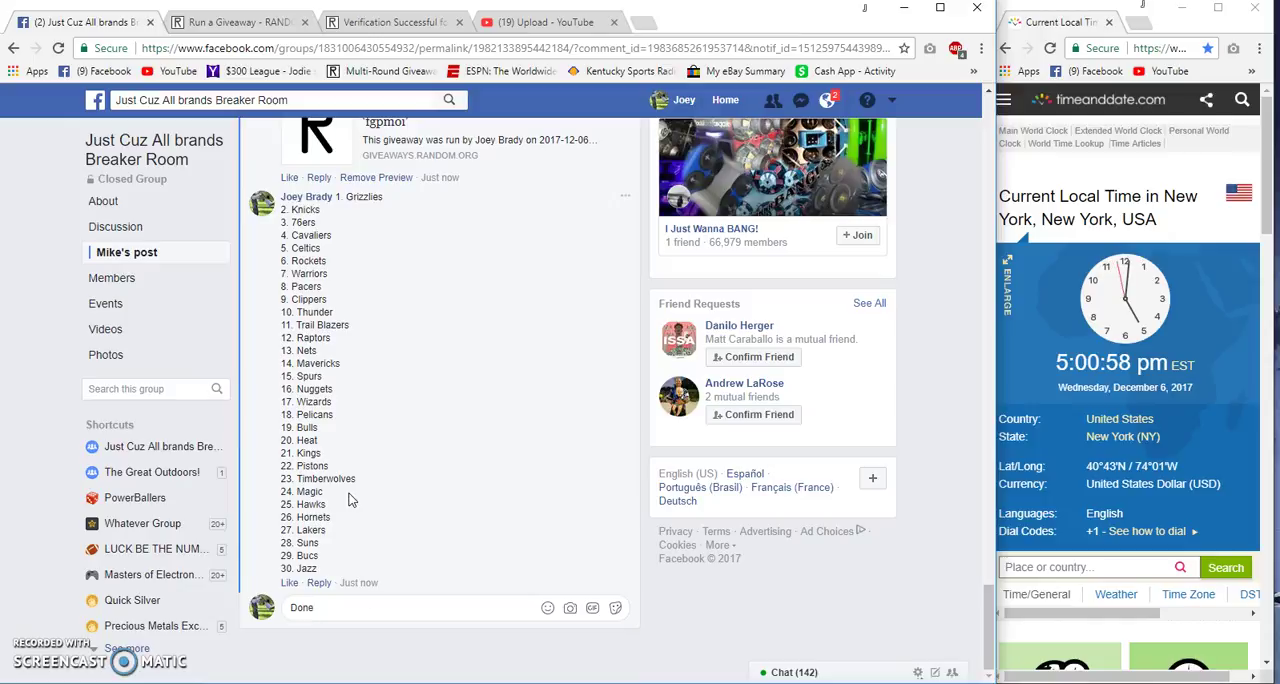
pyautogui.press('Return')
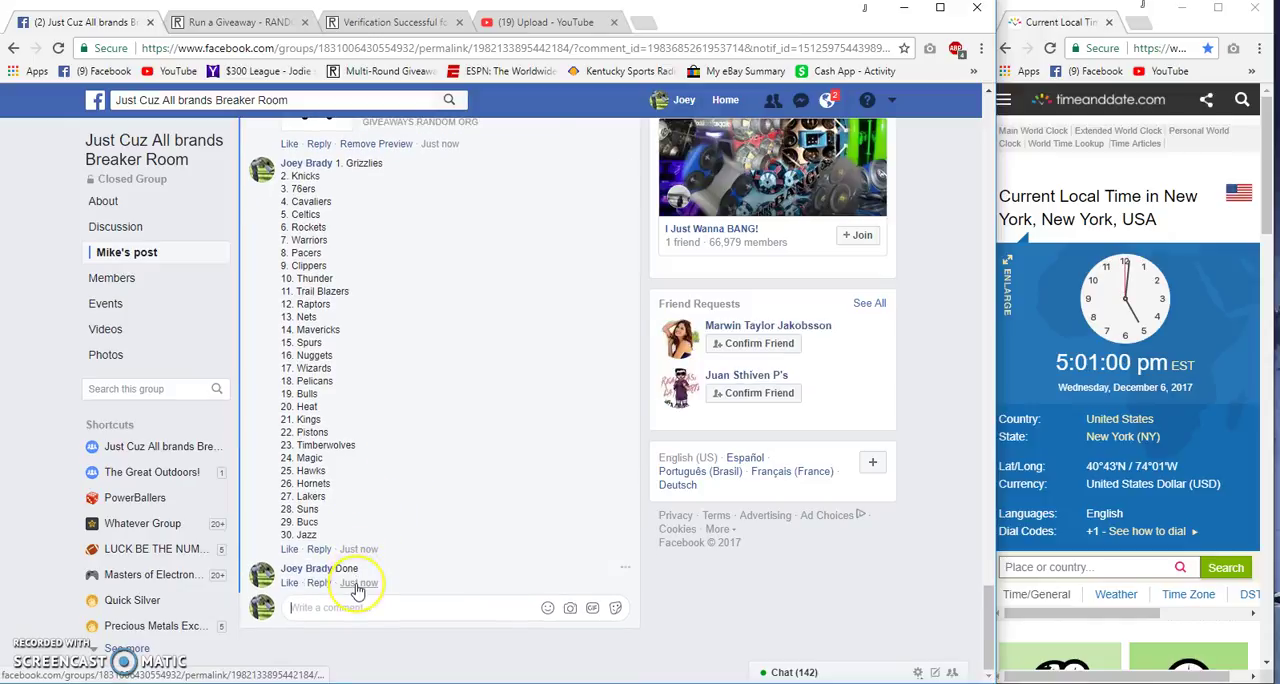